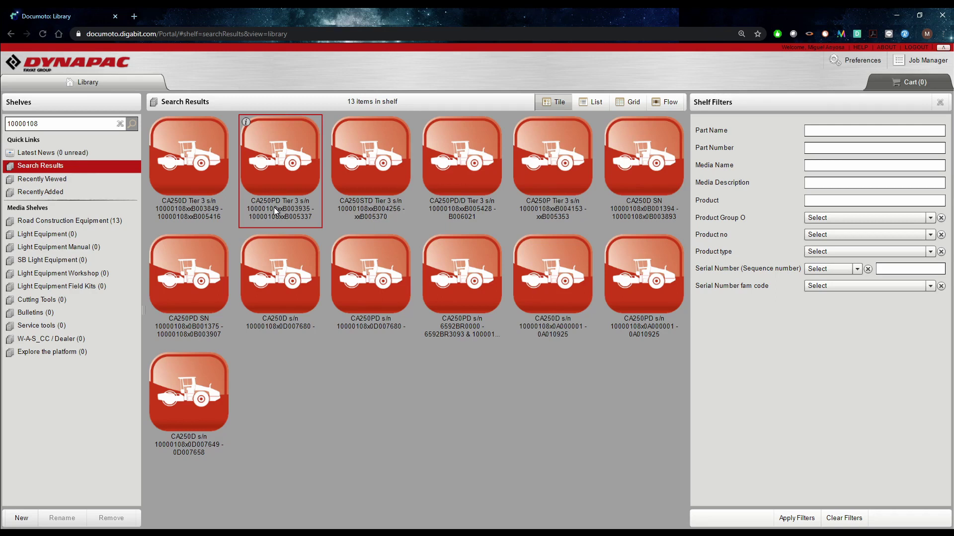
{"action": "double_click", "coordinate": [195, 185]}
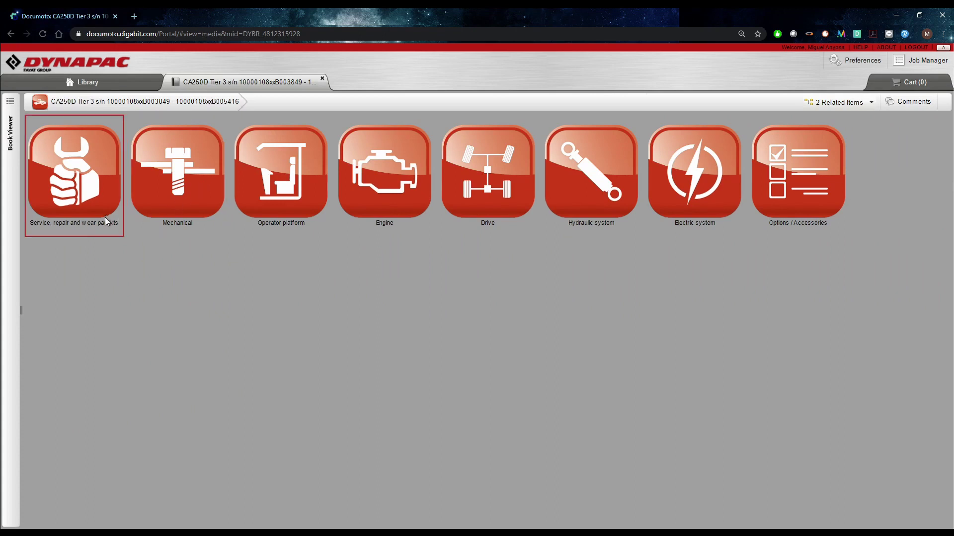
{"action": "left_click", "coordinate": [81, 196]}
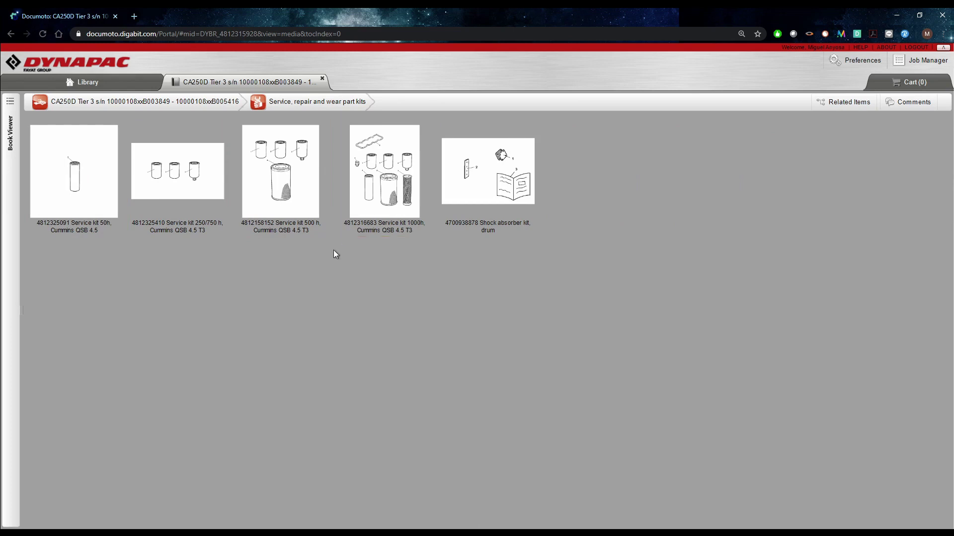
{"action": "left_click", "coordinate": [386, 187]}
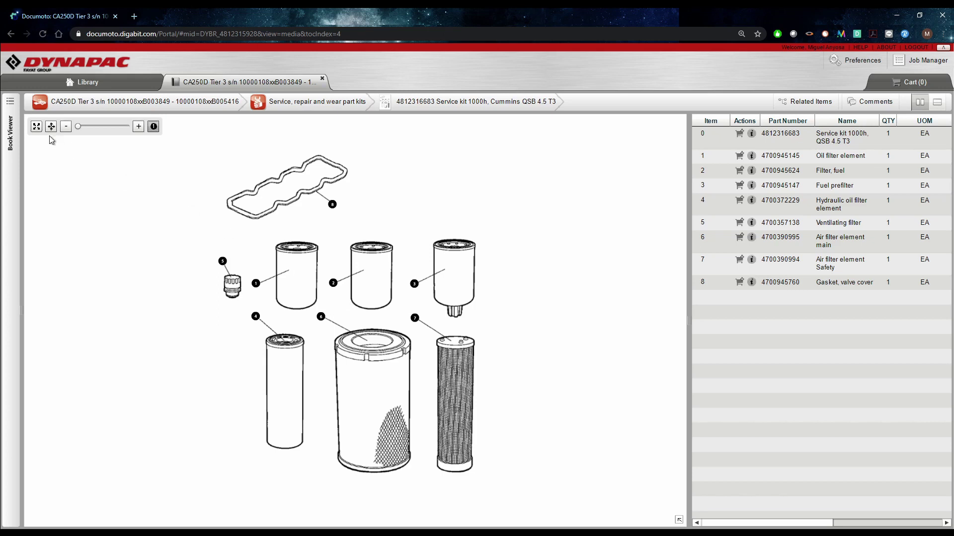
Expand the Book Viewer and submit a print-to-PDF job for the current Service kit 1000h page, keeping Letter size and portrait orientation
{"action": "left_click", "coordinate": [11, 103]}
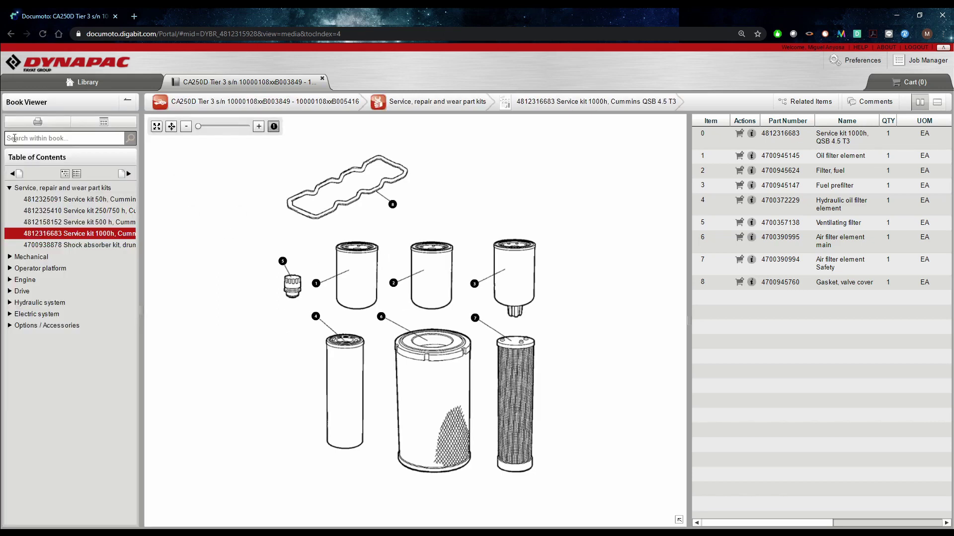
{"action": "left_click", "coordinate": [39, 124]}
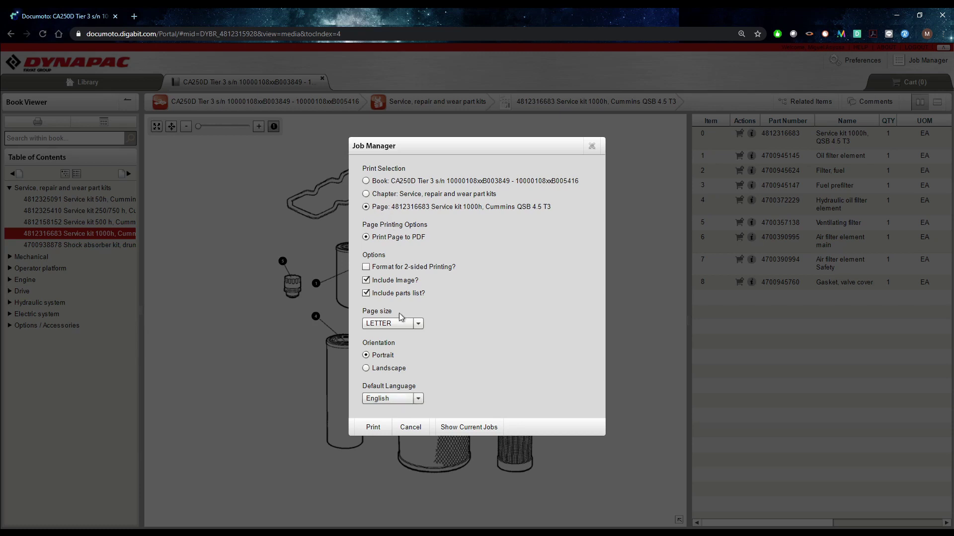
{"action": "left_click", "coordinate": [380, 427]}
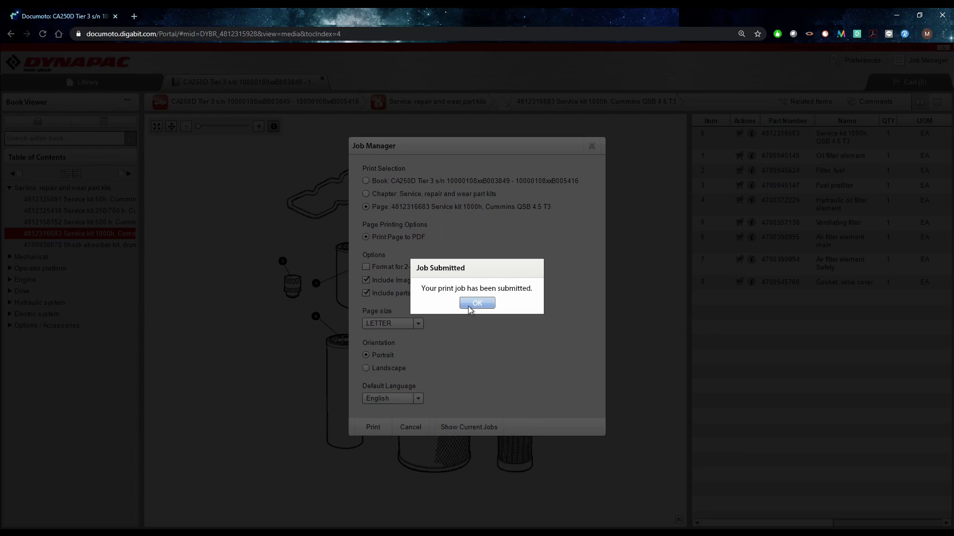
{"action": "left_click", "coordinate": [471, 305]}
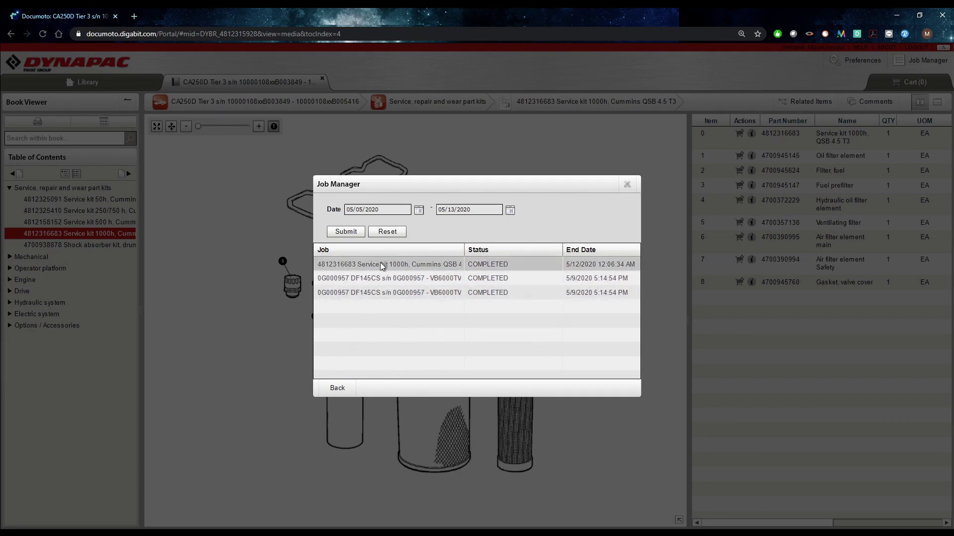
Open the PDF of the completed Service kit 1000h job, start its download, and close the PDF and the job list
{"action": "left_click", "coordinate": [497, 264]}
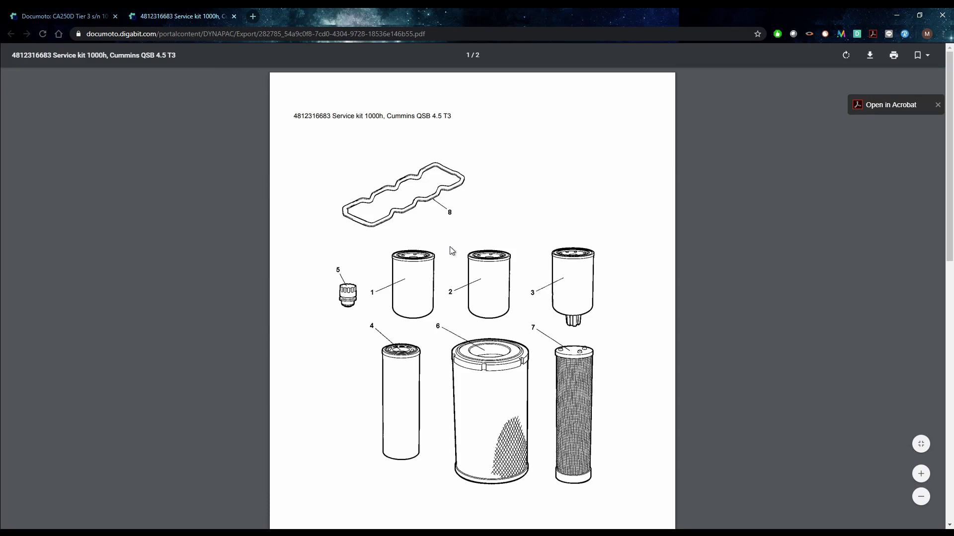
{"action": "left_click", "coordinate": [870, 55]}
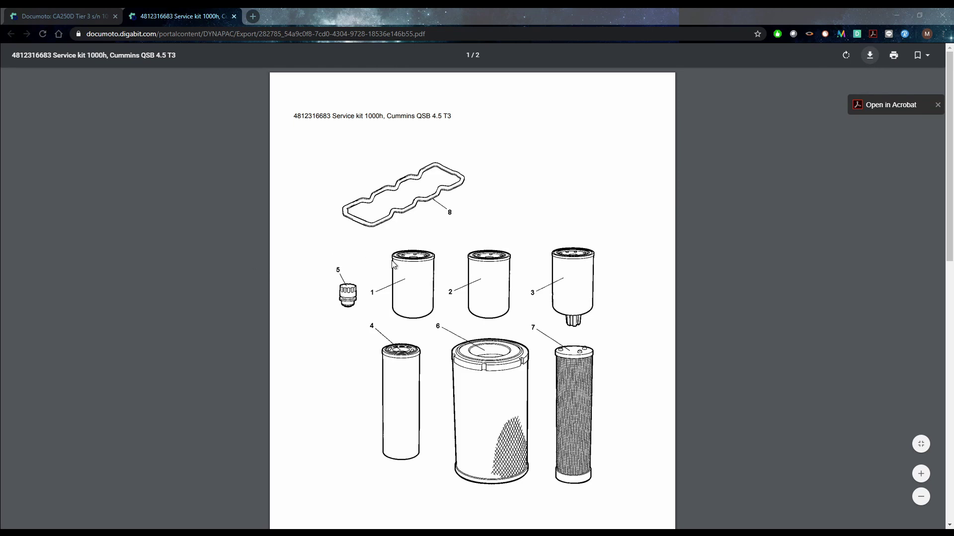
{"action": "key", "text": "Return"}
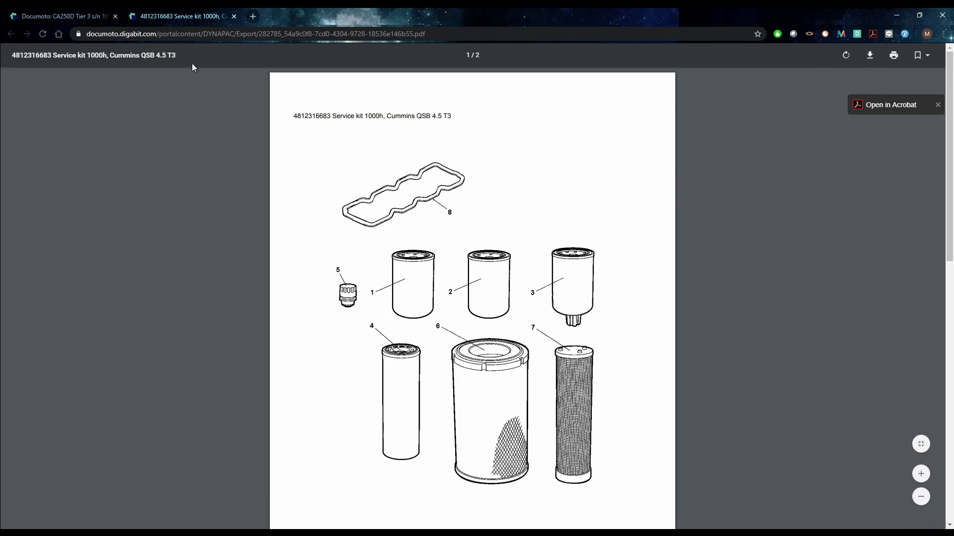
{"action": "middle_click", "coordinate": [159, 19]}
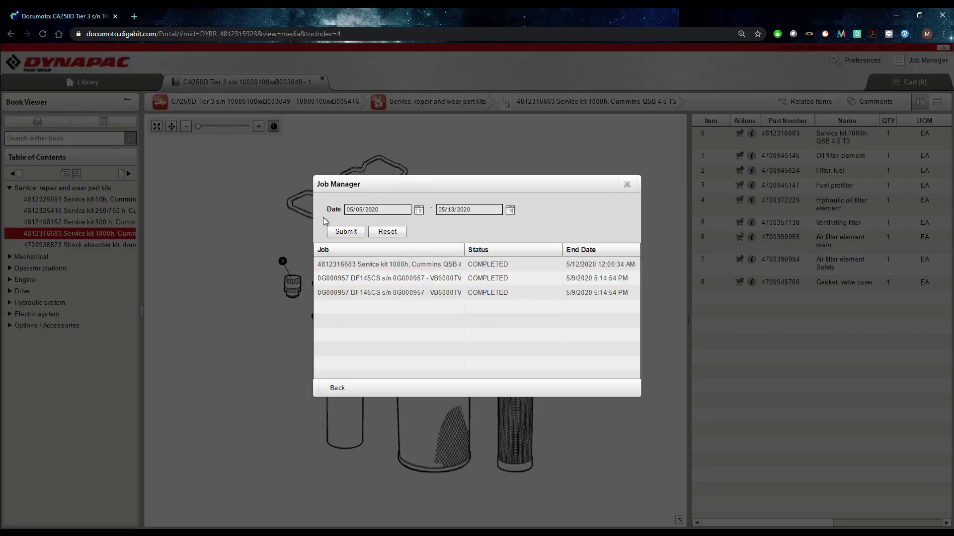
{"action": "left_click", "coordinate": [627, 185]}
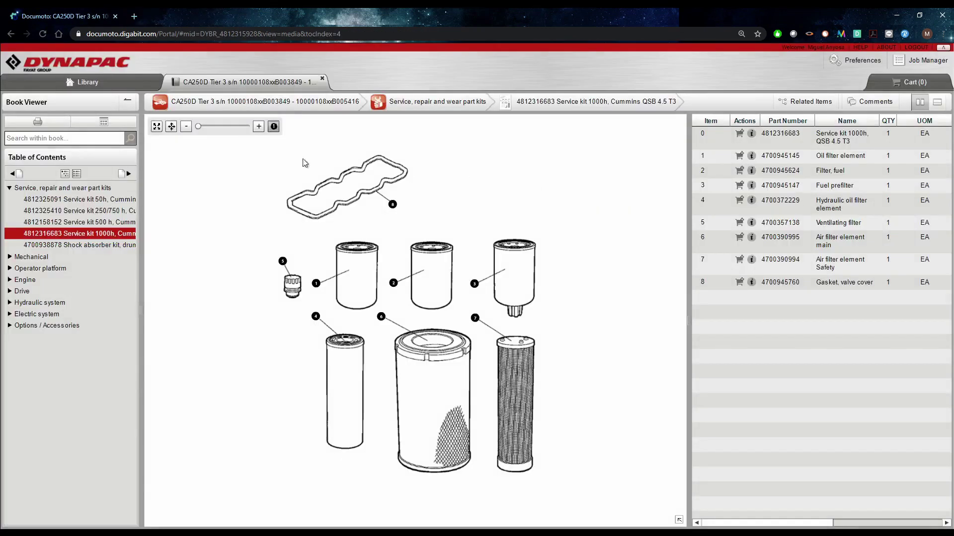
Submit a print-to-PDF job for the entire CA250D Tier 3 book with images, parts lists and the full table of contents
{"action": "left_click", "coordinate": [42, 125]}
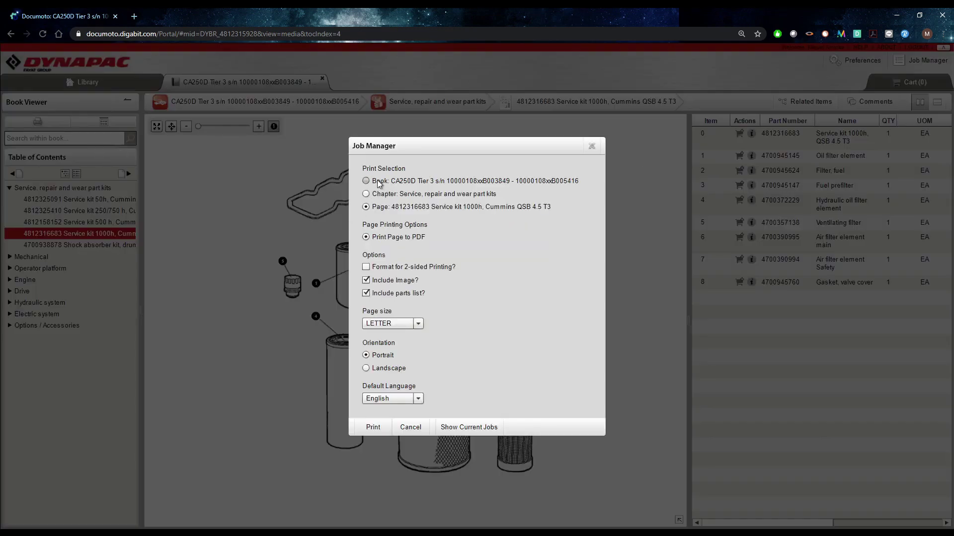
{"action": "left_click", "coordinate": [379, 182]}
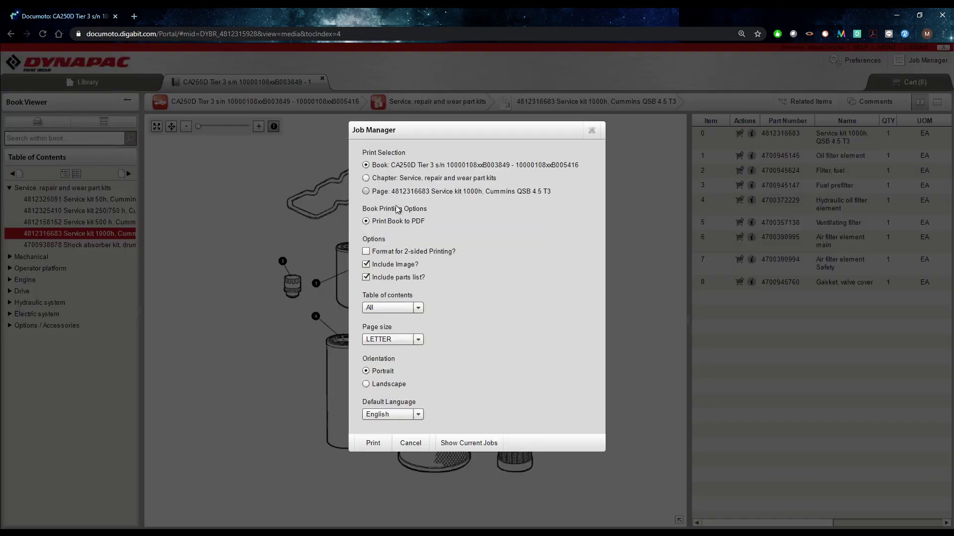
{"action": "left_click", "coordinate": [374, 444]}
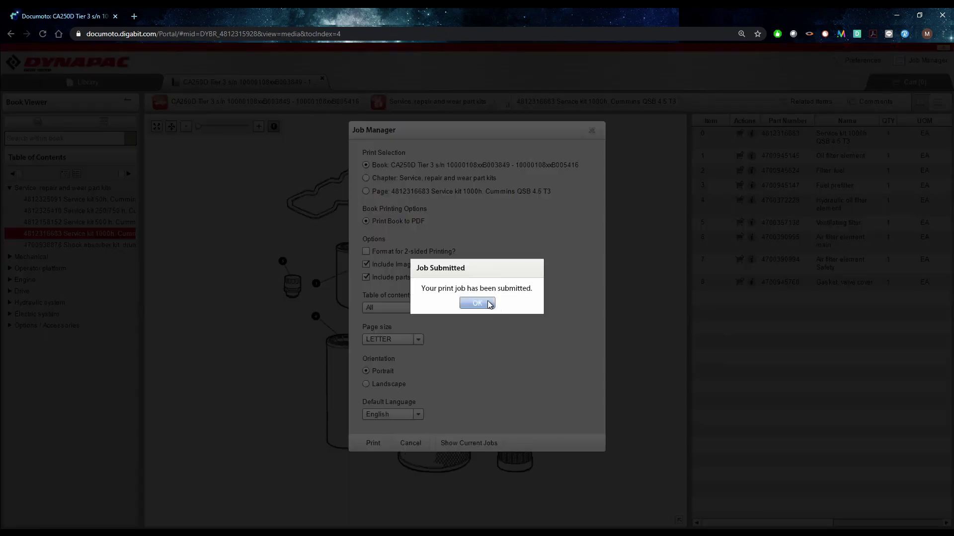
{"action": "left_click", "coordinate": [489, 304]}
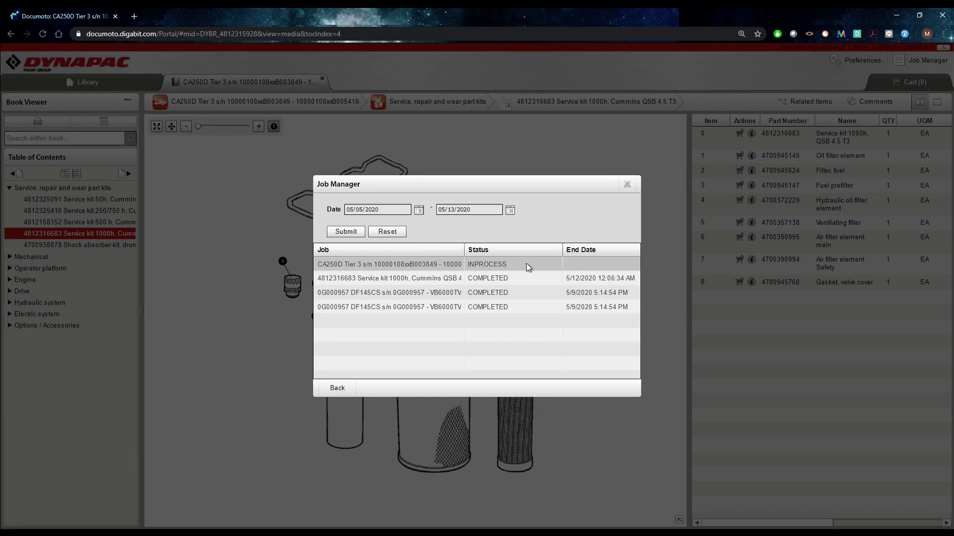
Return to the print settings and submit a job for the Service, repair and wear part kits chapter with the parts list switched off
{"action": "left_click", "coordinate": [338, 388]}
{"action": "left_click", "coordinate": [390, 183]}
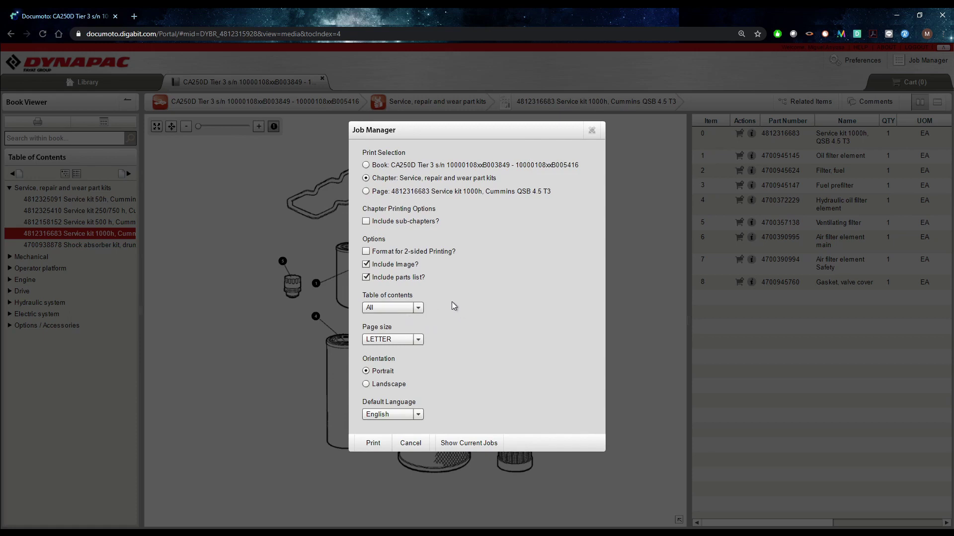
{"action": "left_click", "coordinate": [394, 280]}
{"action": "left_click", "coordinate": [380, 441]}
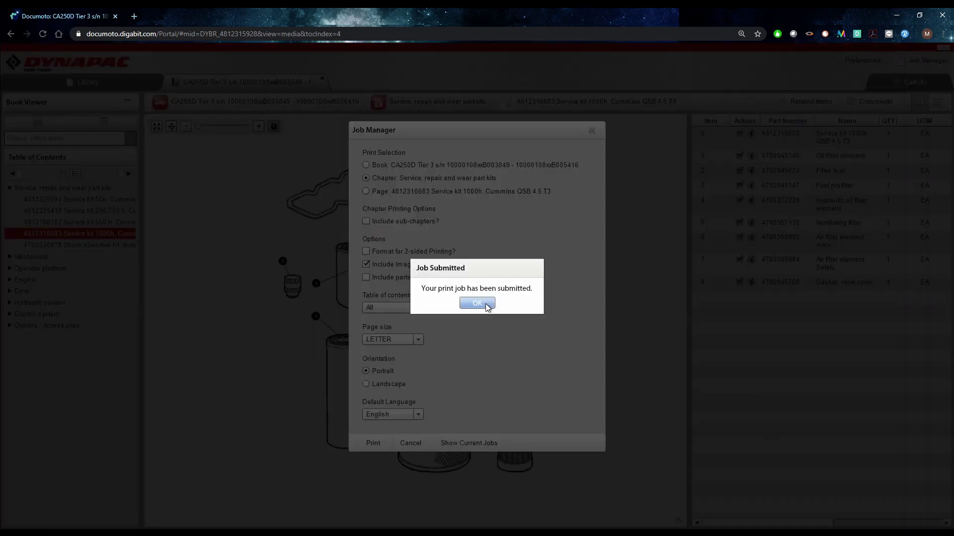
{"action": "left_click", "coordinate": [487, 305]}
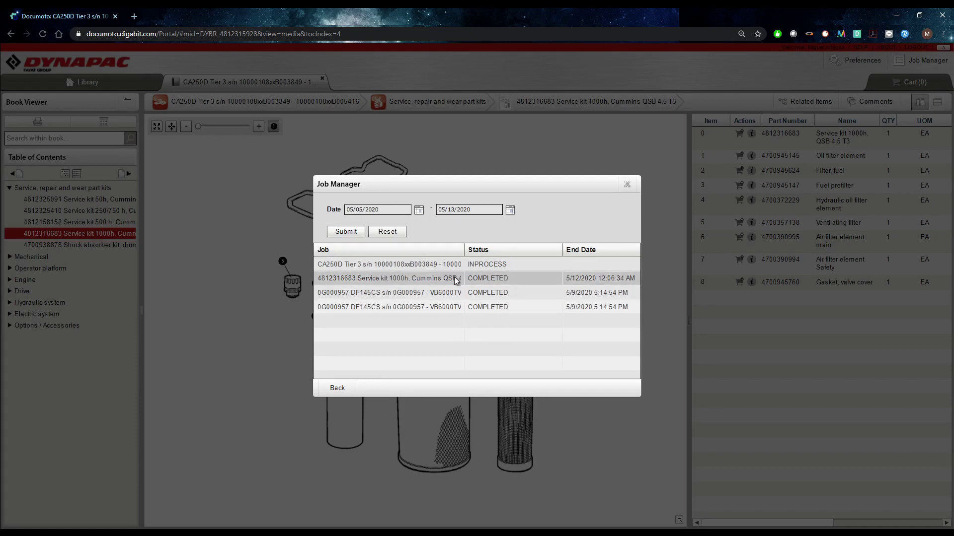
Open the completed CA250D Tier 3 book PDF, browse to the front propulsion system drawing, and download the file
{"action": "left_click", "coordinate": [403, 283]}
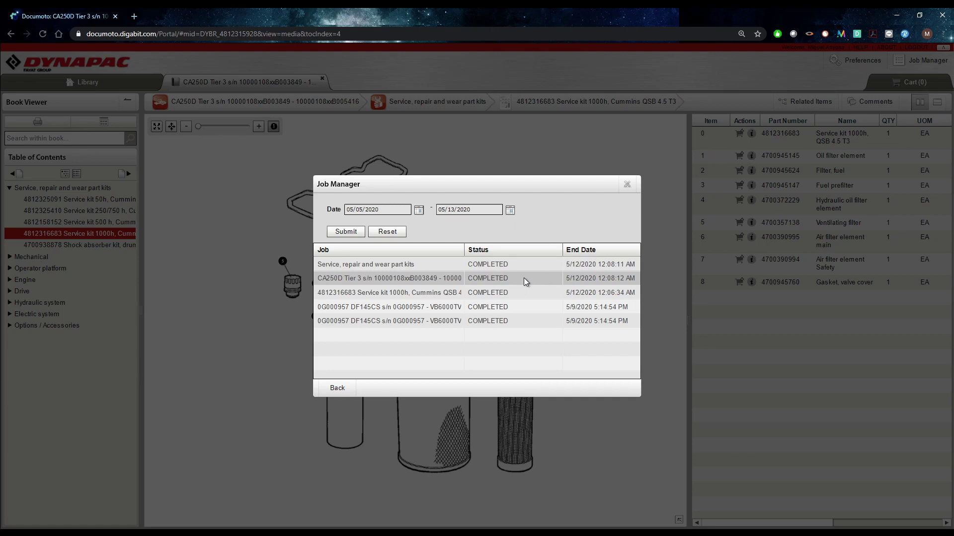
{"action": "left_click", "coordinate": [524, 278]}
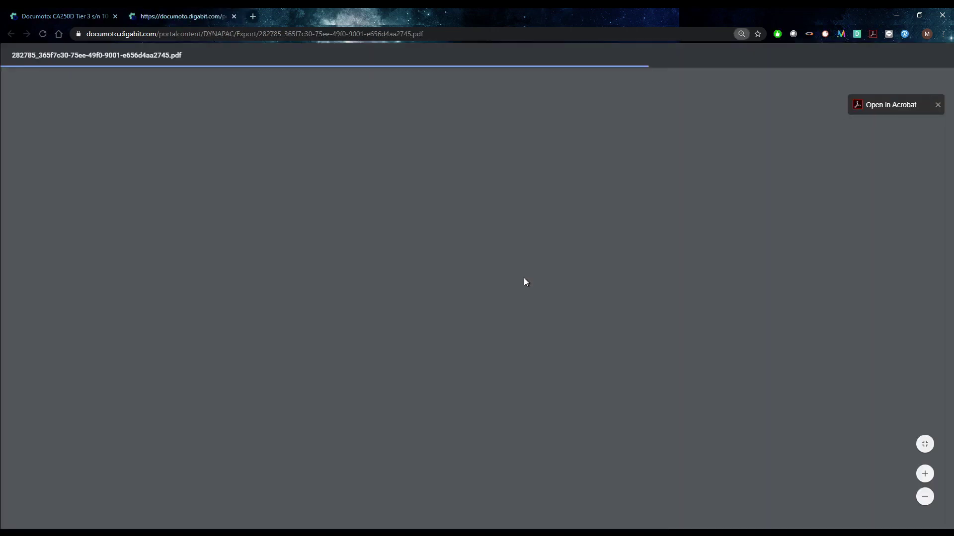
{"action": "scroll", "coordinate": [416, 200], "scroll_direction": "down", "scroll_amount": 20}
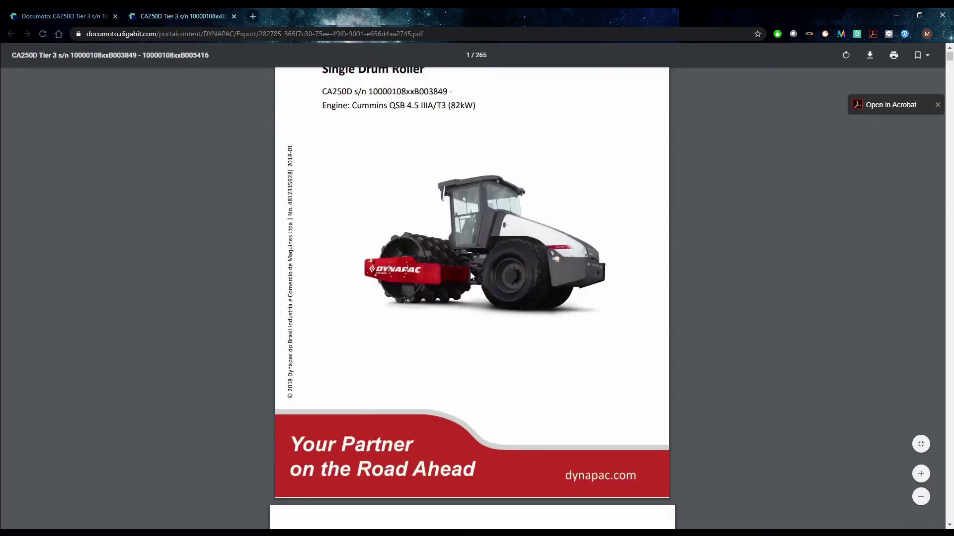
{"action": "scroll", "coordinate": [701, 316], "scroll_direction": "down", "scroll_amount": 12}
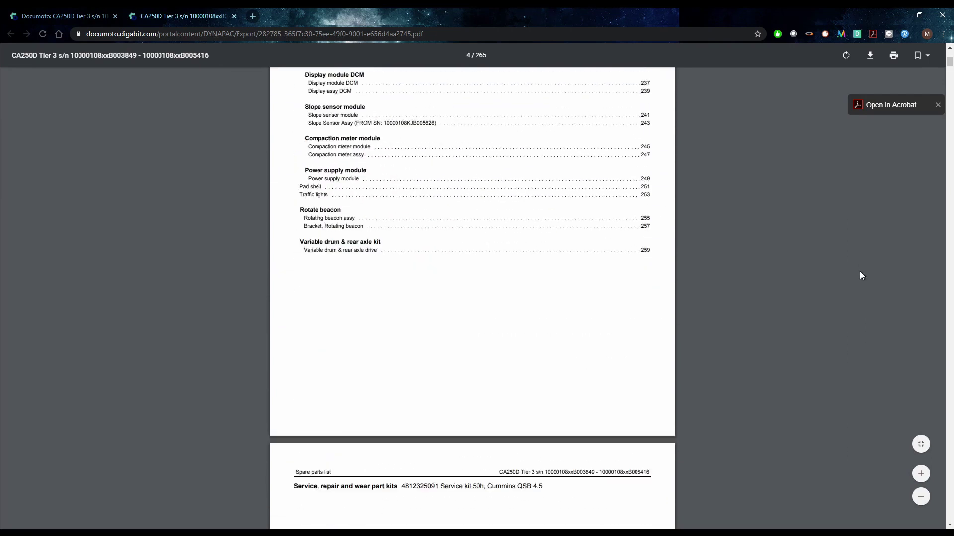
{"action": "left_click_drag", "start_coordinate": [949, 63], "coordinate": [949, 329]}
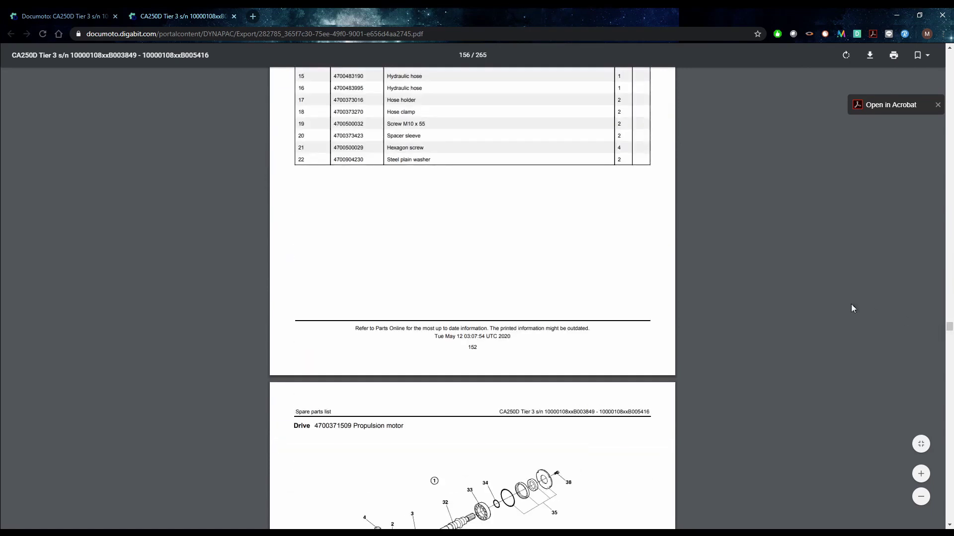
{"action": "scroll", "coordinate": [726, 281], "scroll_direction": "up", "scroll_amount": 15}
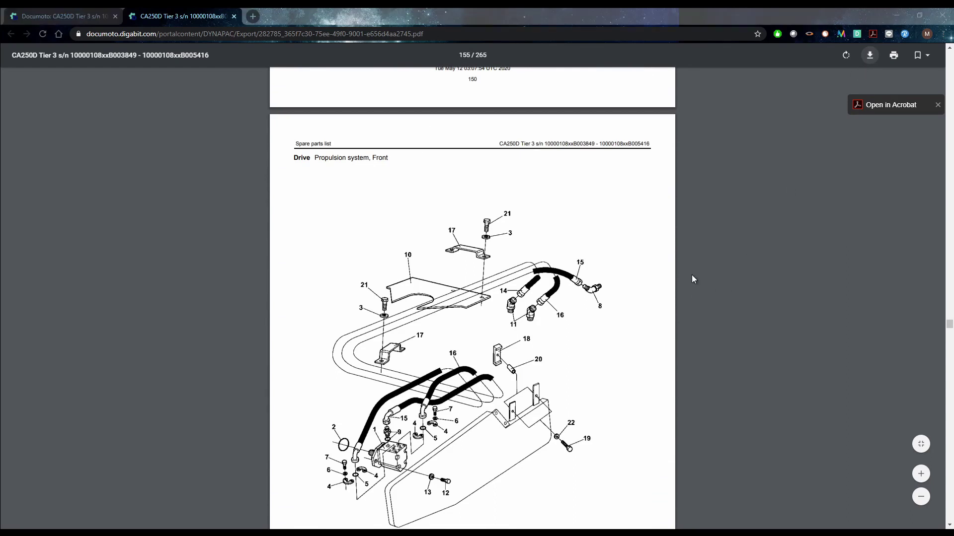
{"action": "key", "text": "Return"}
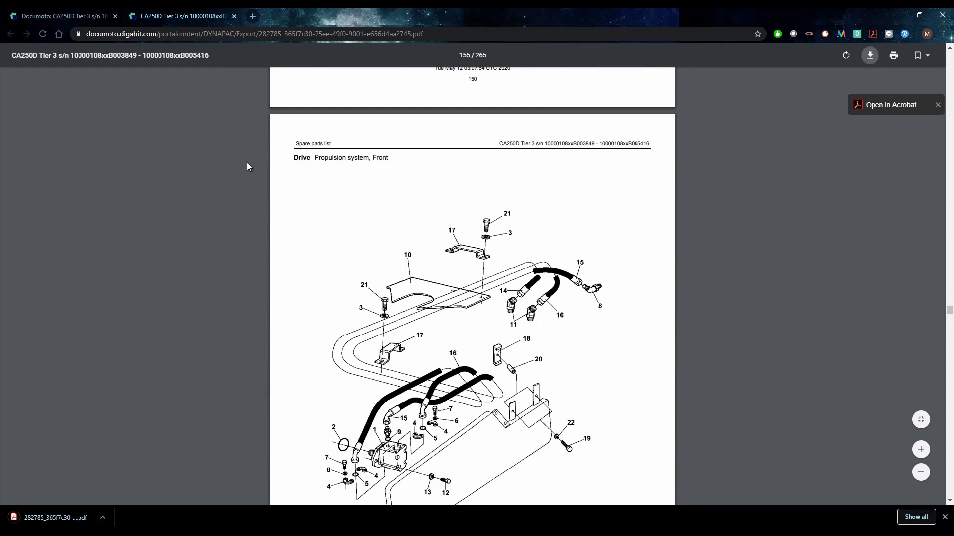
Return to the job list, open the completed Service, repair and wear part kits PDF, and examine its table of contents up close
{"action": "left_click", "coordinate": [95, 17]}
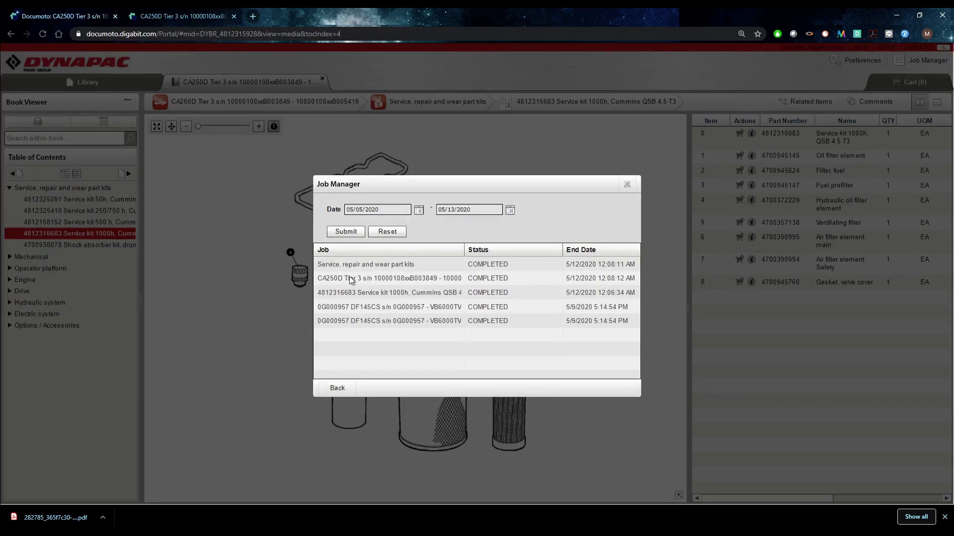
{"action": "left_click", "coordinate": [362, 265]}
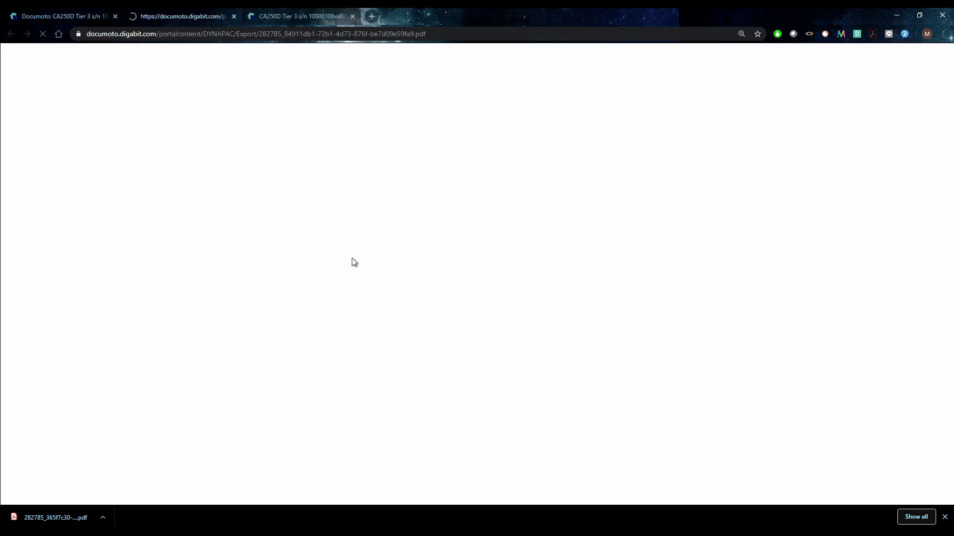
{"action": "scroll", "coordinate": [592, 267], "scroll_direction": "down", "scroll_amount": 15}
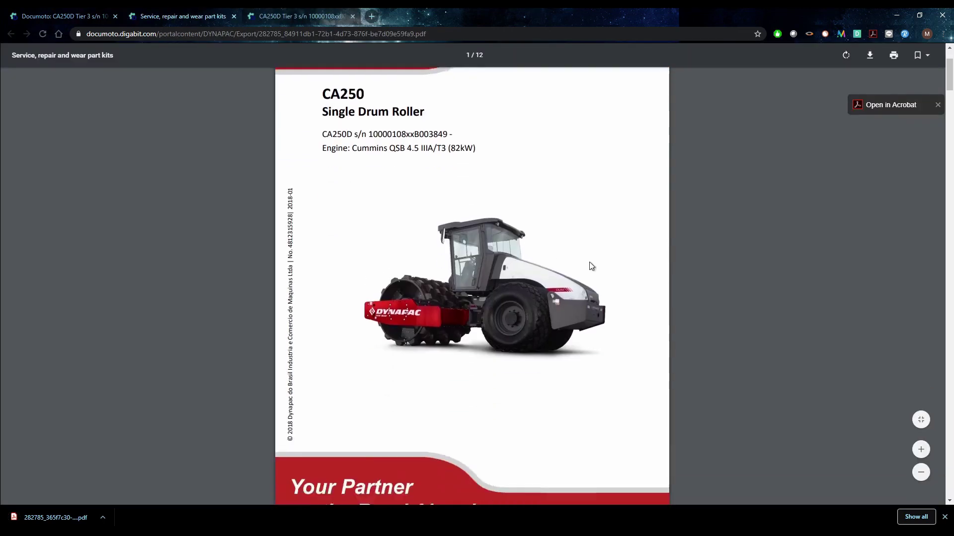
{"action": "scroll", "coordinate": [589, 264], "scroll_direction": "up", "scroll_amount": 8}
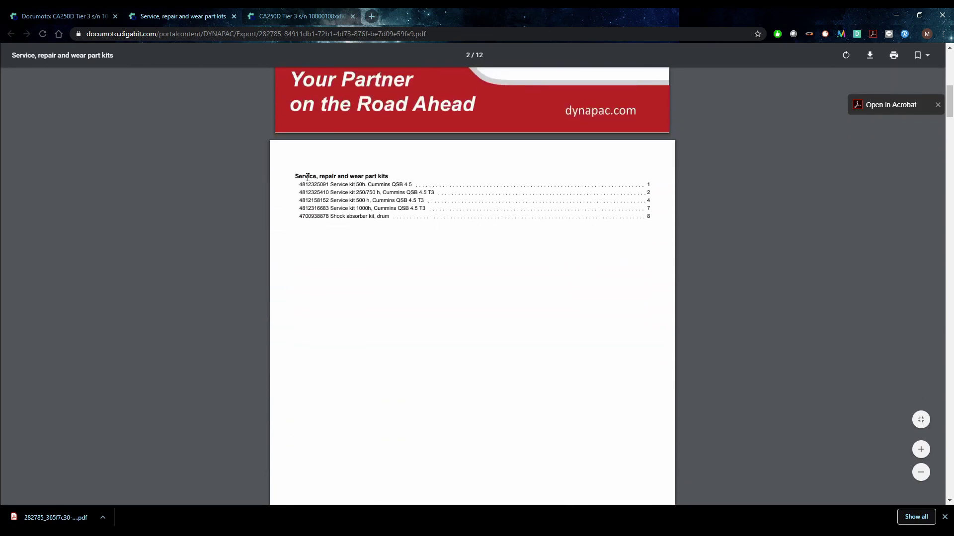
{"action": "scroll", "coordinate": [430, 184], "scroll_direction": "up", "scroll_amount": 5}
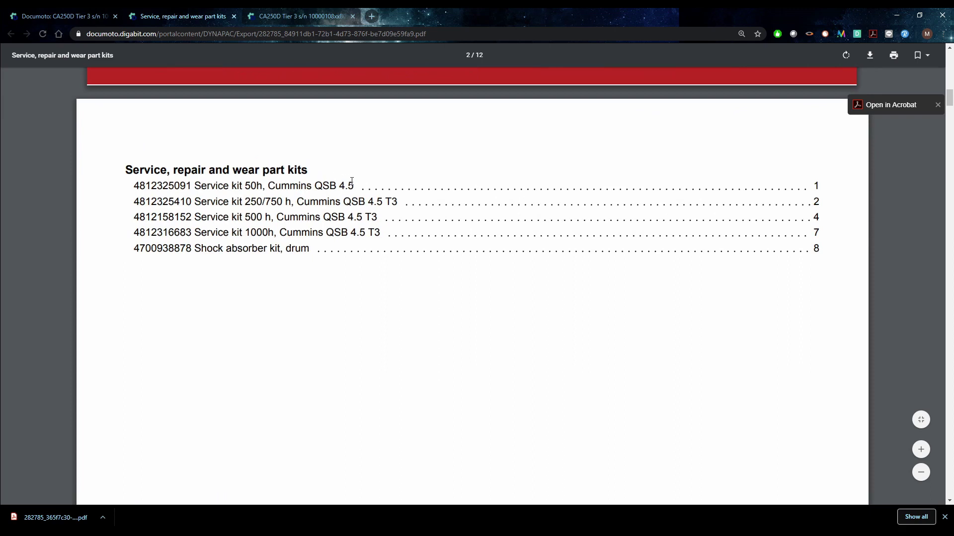
Browse the chapter PDF's service kit illustrations from the 50h kit through the 1000h kit
{"action": "scroll", "coordinate": [432, 225], "scroll_direction": "down", "scroll_amount": 15}
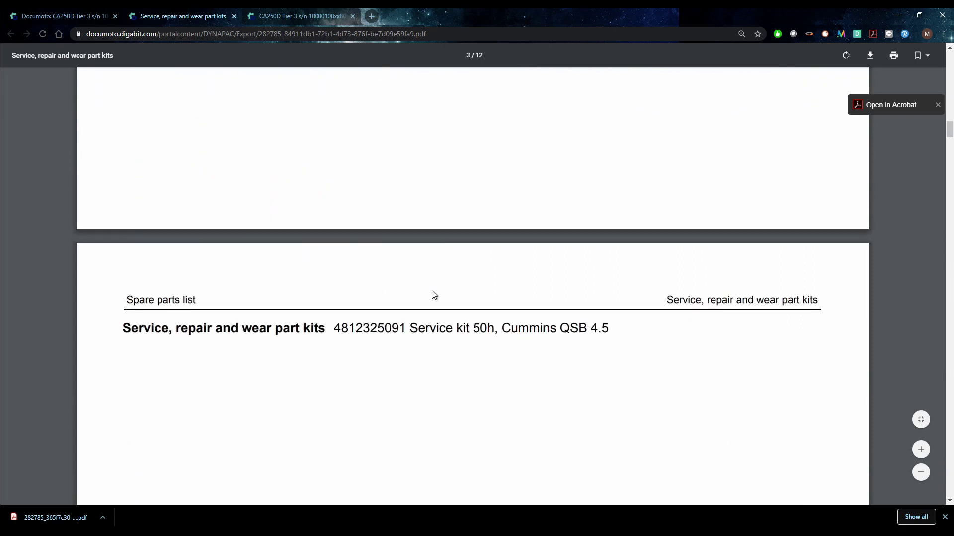
{"action": "scroll", "coordinate": [433, 279], "scroll_direction": "down", "scroll_amount": 8}
{"action": "scroll", "coordinate": [447, 249], "scroll_direction": "up", "scroll_amount": 4}
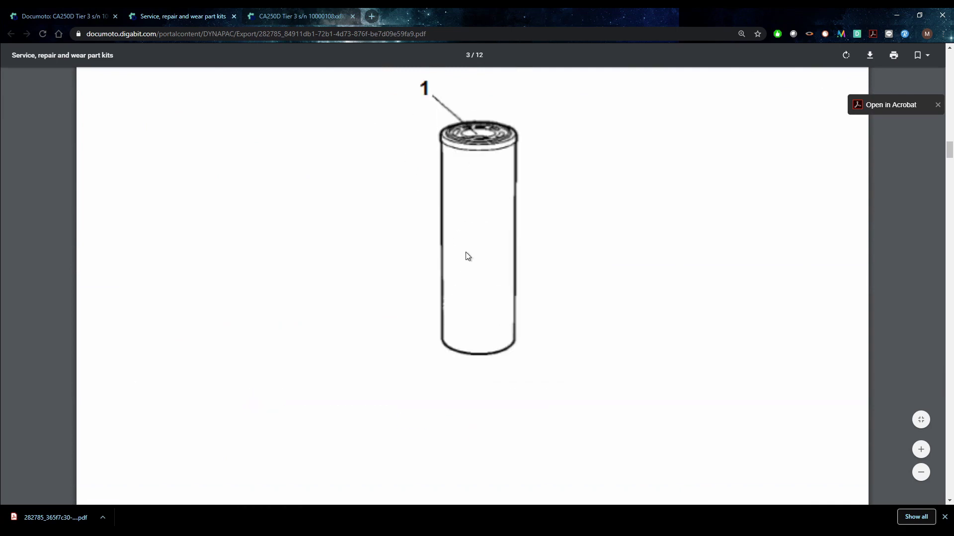
{"action": "scroll", "coordinate": [487, 278], "scroll_direction": "down", "scroll_amount": 11}
{"action": "scroll", "coordinate": [497, 298], "scroll_direction": "down", "scroll_amount": 15}
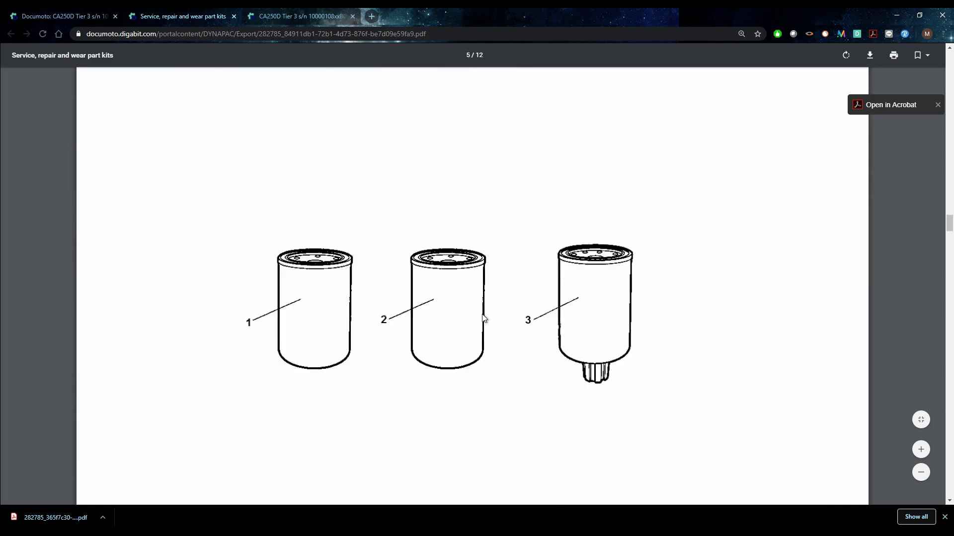
{"action": "scroll", "coordinate": [484, 316], "scroll_direction": "down", "scroll_amount": 15}
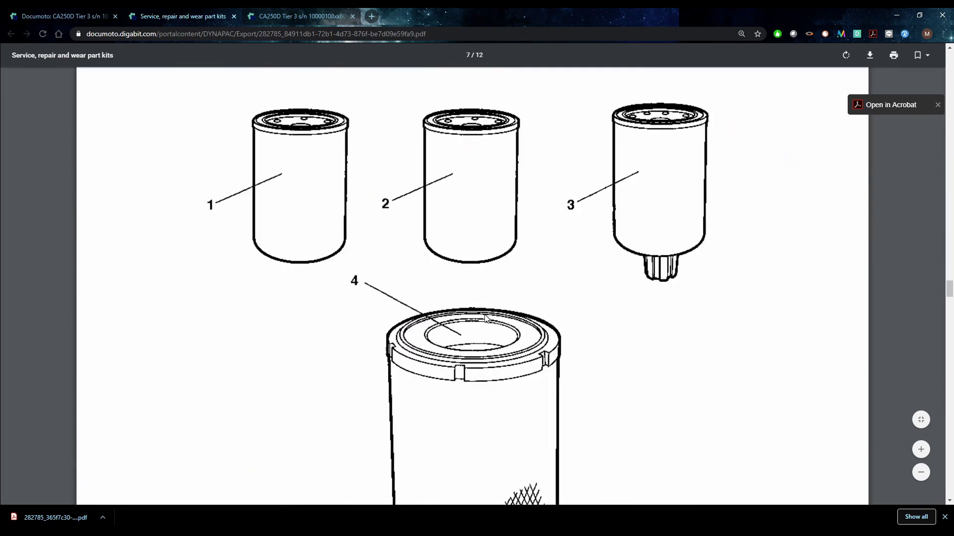
{"action": "scroll", "coordinate": [484, 318], "scroll_direction": "down", "scroll_amount": 15}
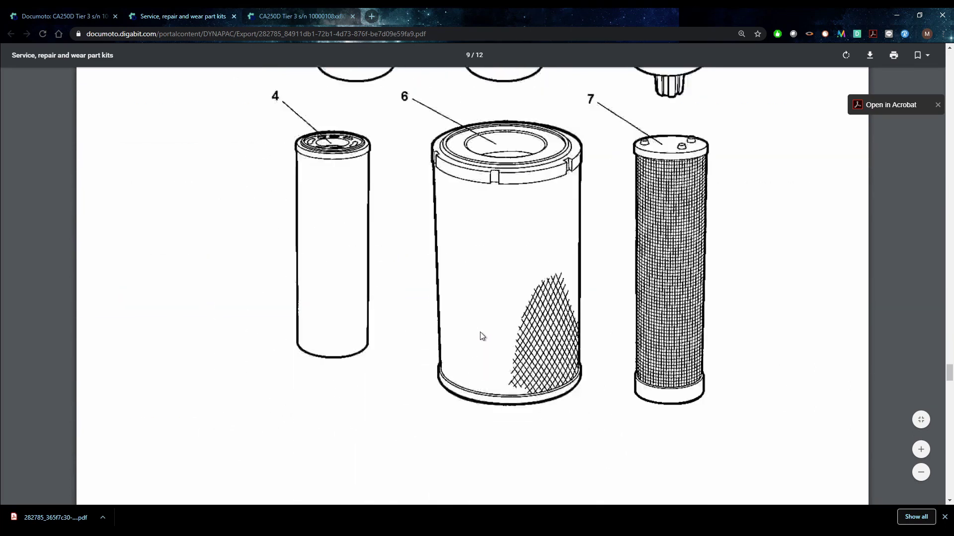